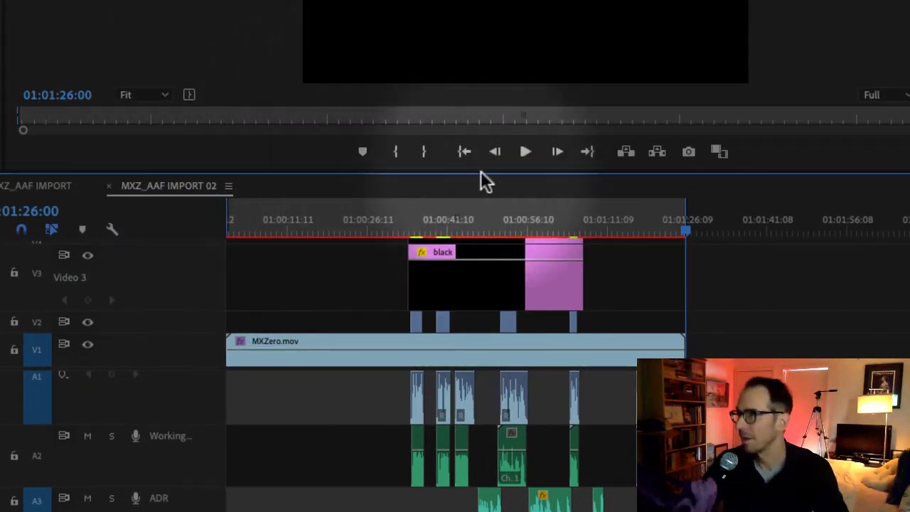
- Scrub through MXZ_AAF IMPORT 02, then return the playhead to 01:00:00:00
drag(467, 221, 492, 236)
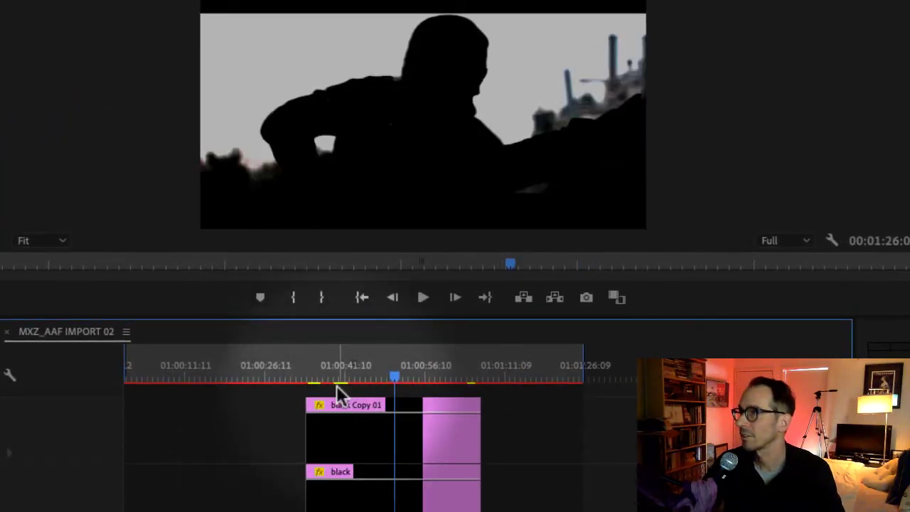
click(424, 257)
drag(385, 356, 315, 377)
scroll(203, 489, down, 2)
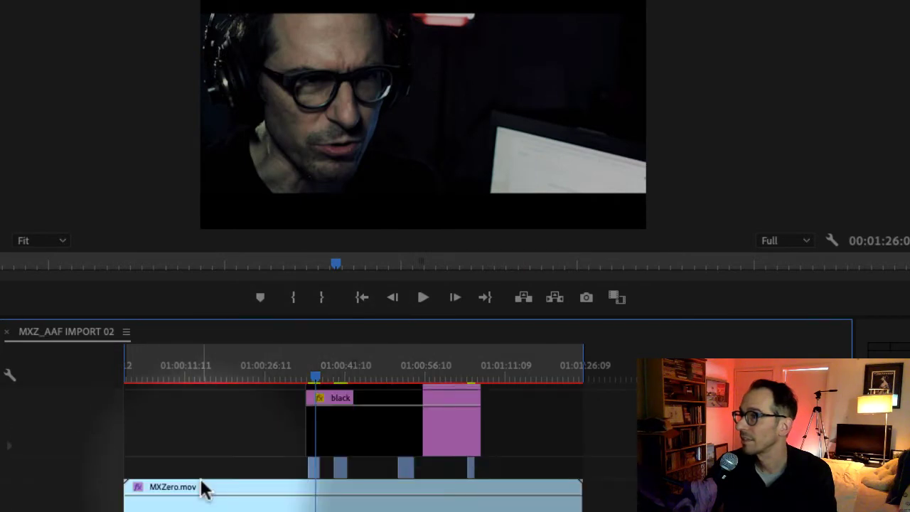
key(Home)
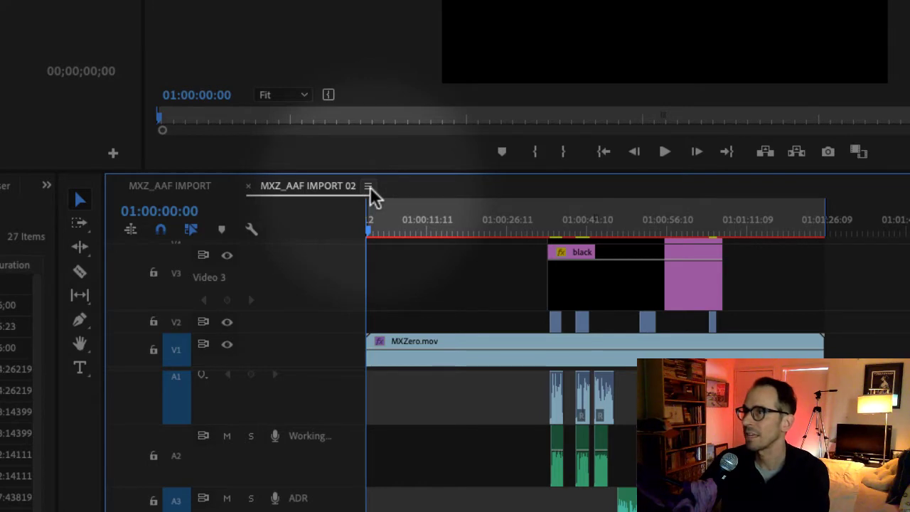
- Confirm a sequence Start Time of 01:00:00:00 with 'Set as default for future sequences' checked
click(368, 186)
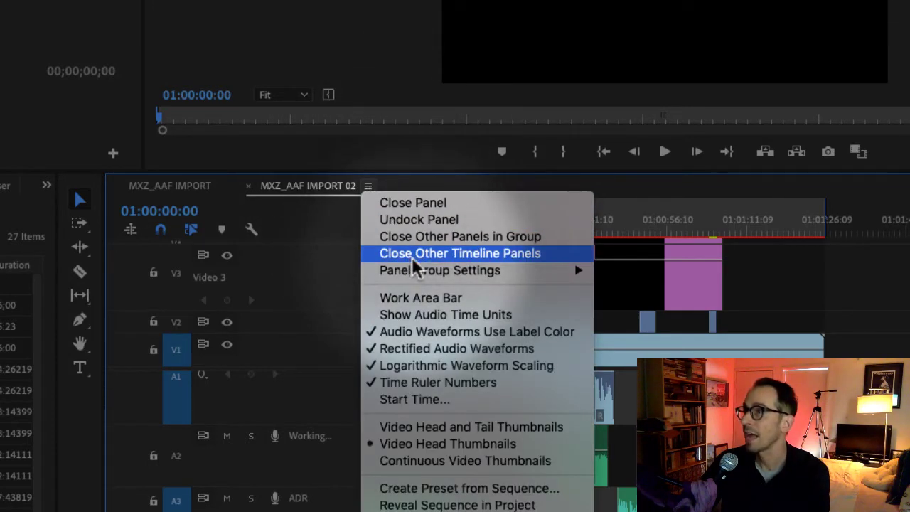
click(457, 400)
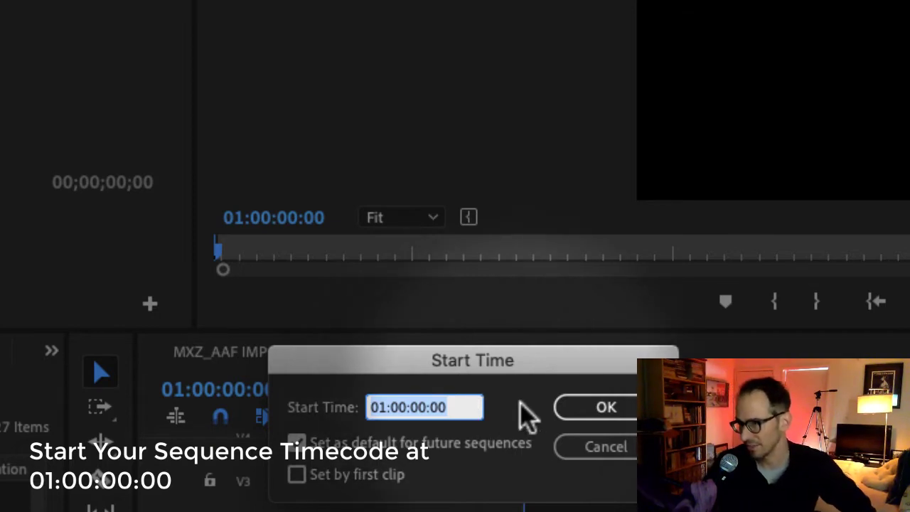
drag(514, 364, 402, 211)
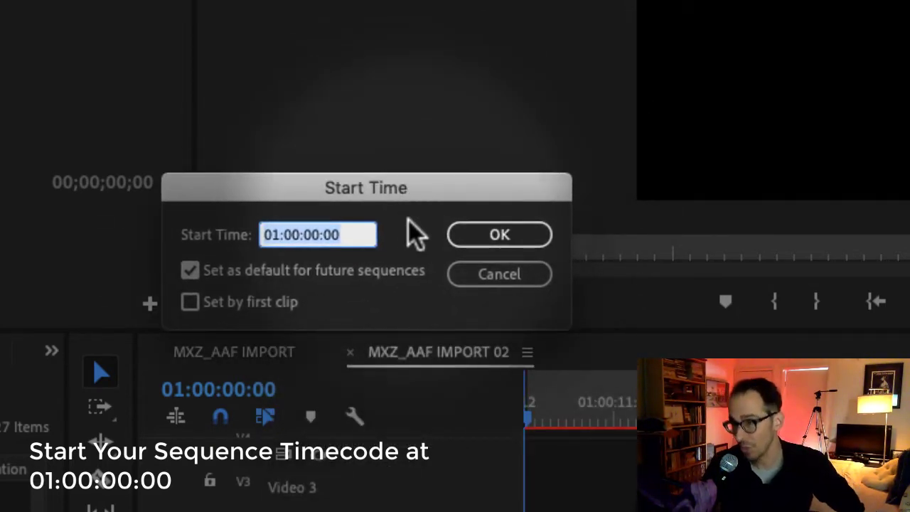
click(537, 400)
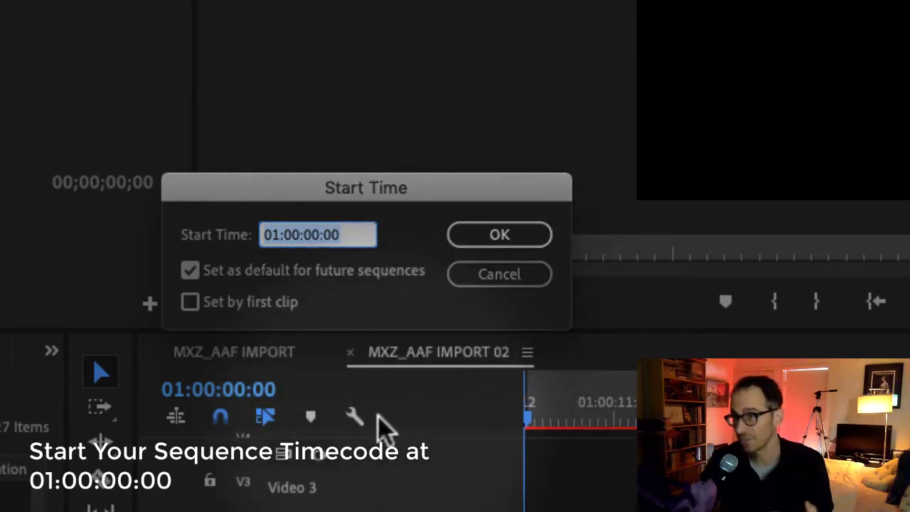
click(333, 236)
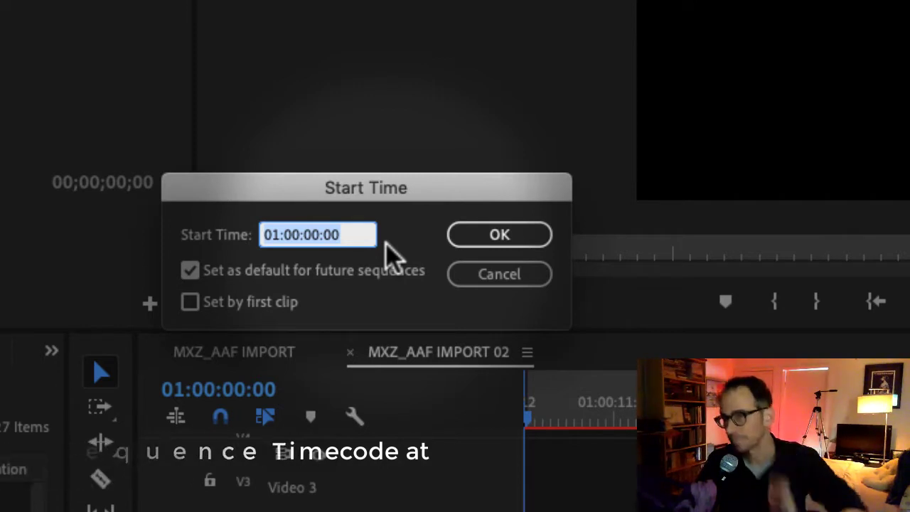
- Accept the 01:00:00:00 start time and play the sequence from its start
click(454, 236)
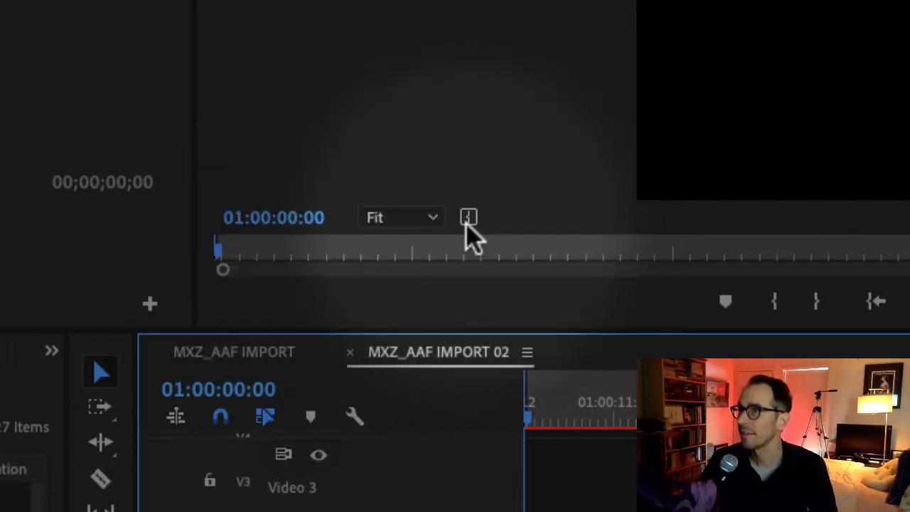
drag(633, 411, 608, 425)
drag(608, 204, 474, 199)
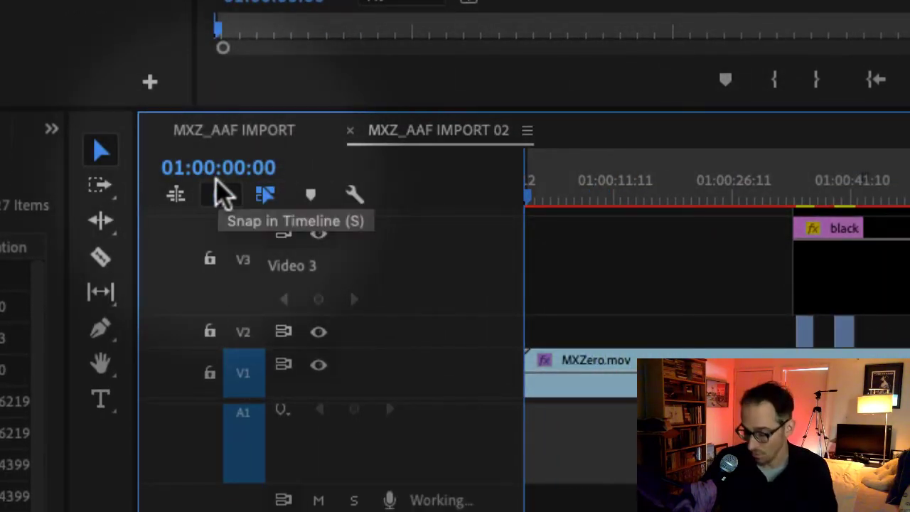
key(space)
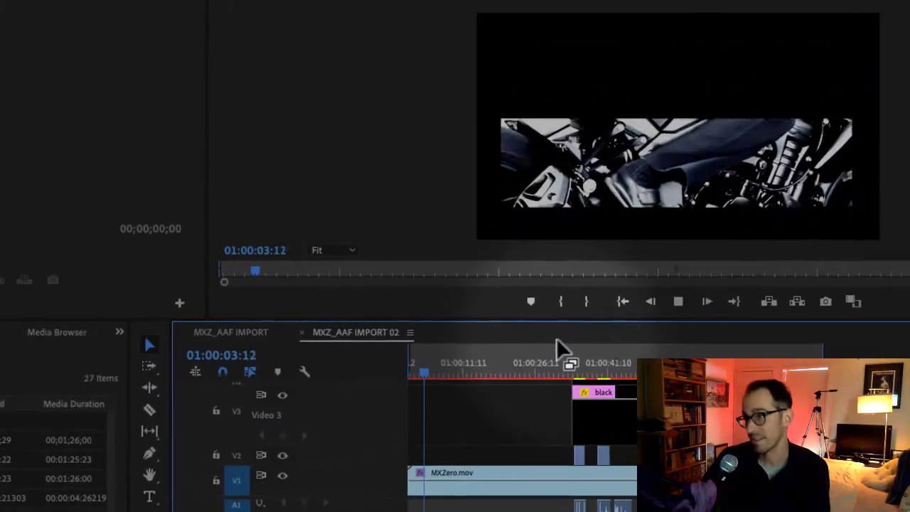
key(space)
- Scrub through the sequence and park the playhead at its end, 01:01:26:00
drag(539, 370, 370, 397)
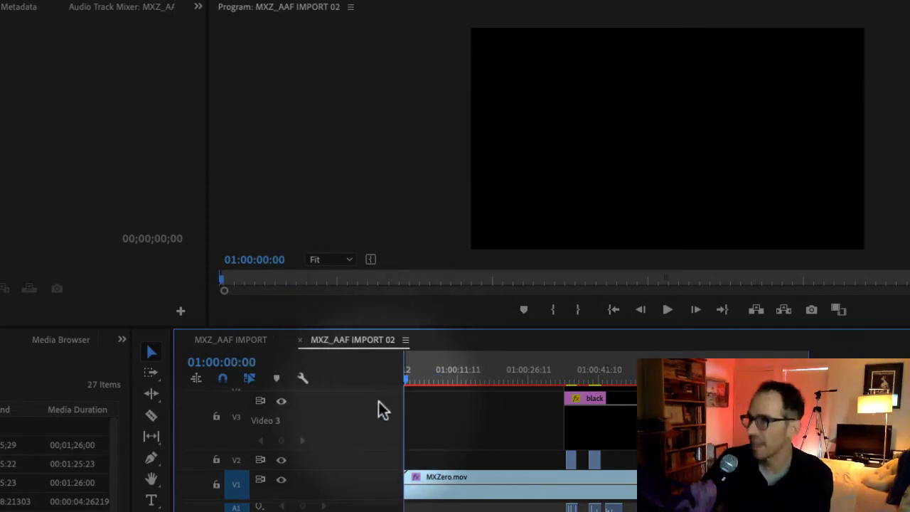
click(508, 375)
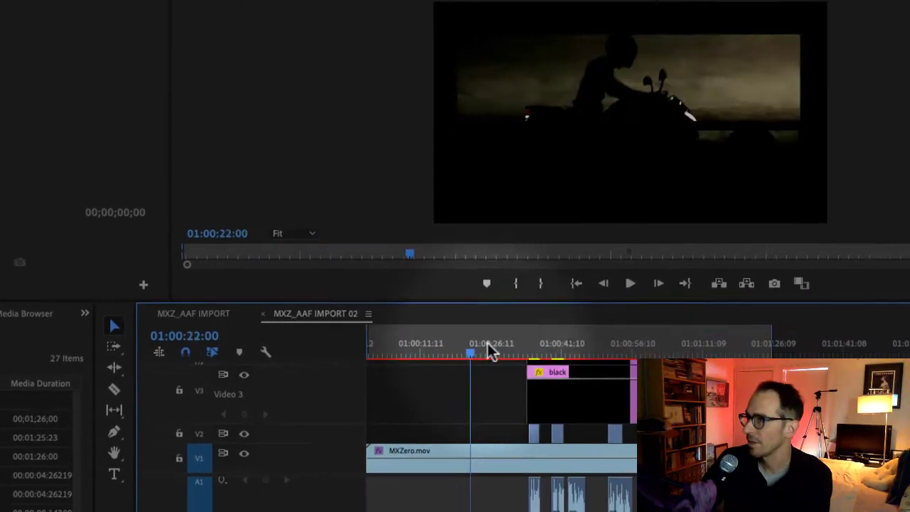
click(585, 350)
click(786, 350)
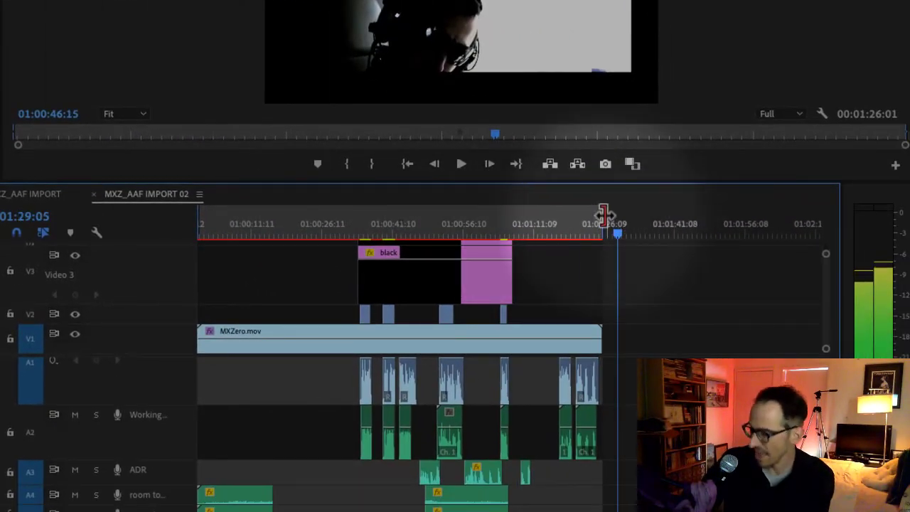
drag(603, 215, 603, 219)
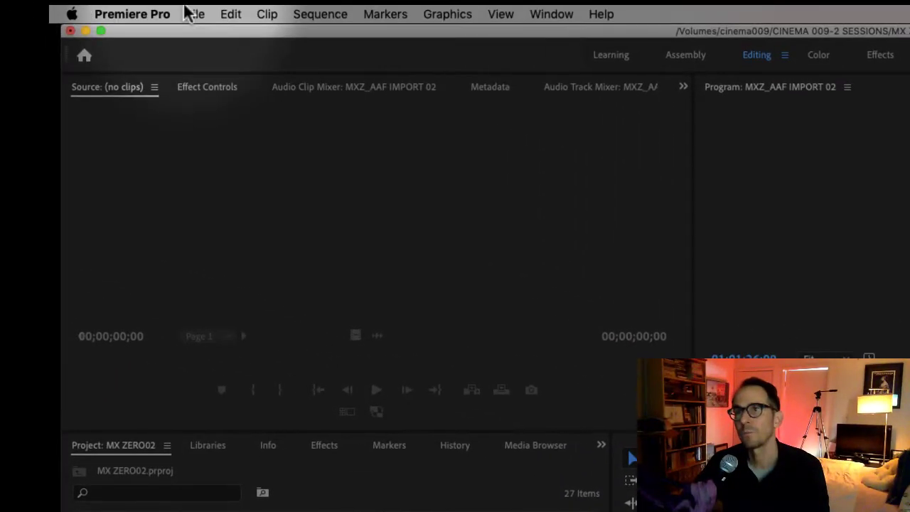
- Open the AAF export settings from File > Export > AAF
click(192, 14)
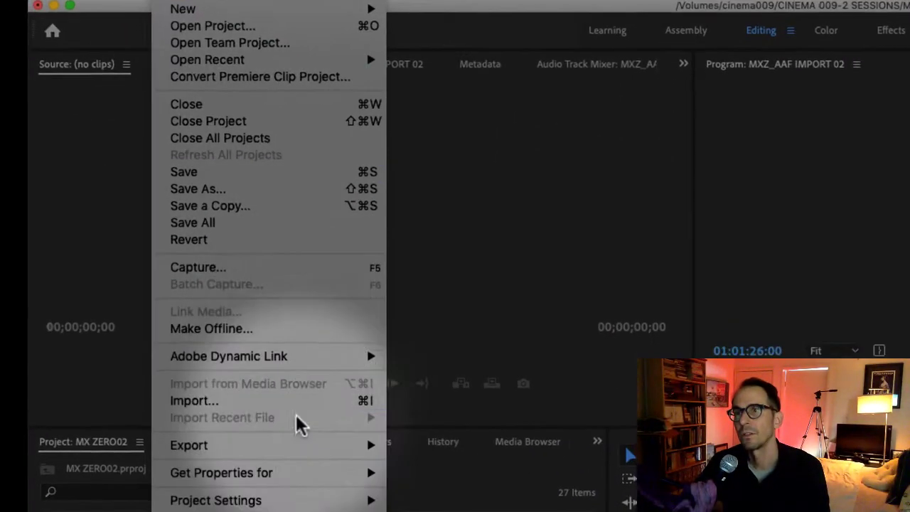
mouse_move(312, 446)
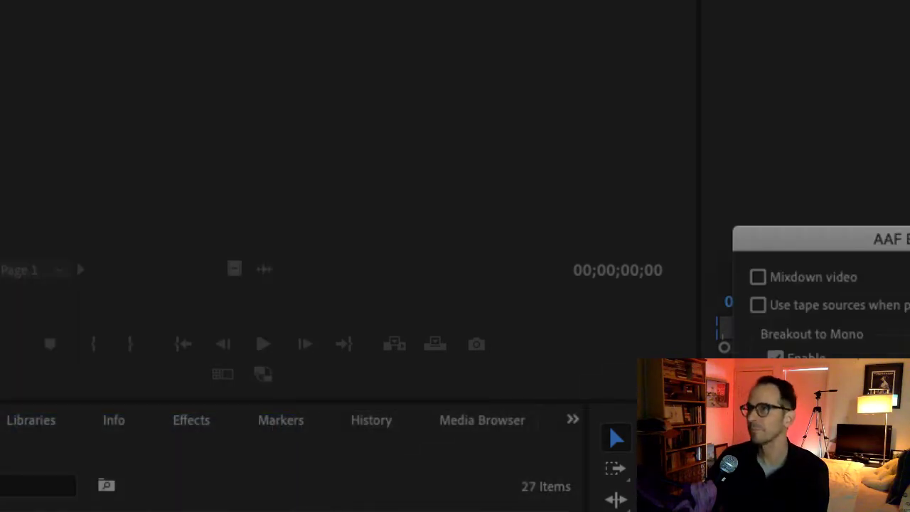
- Bring the AAF Export Settings dialog into view and leave Mixdown video unchecked
drag(902, 240, 418, 17)
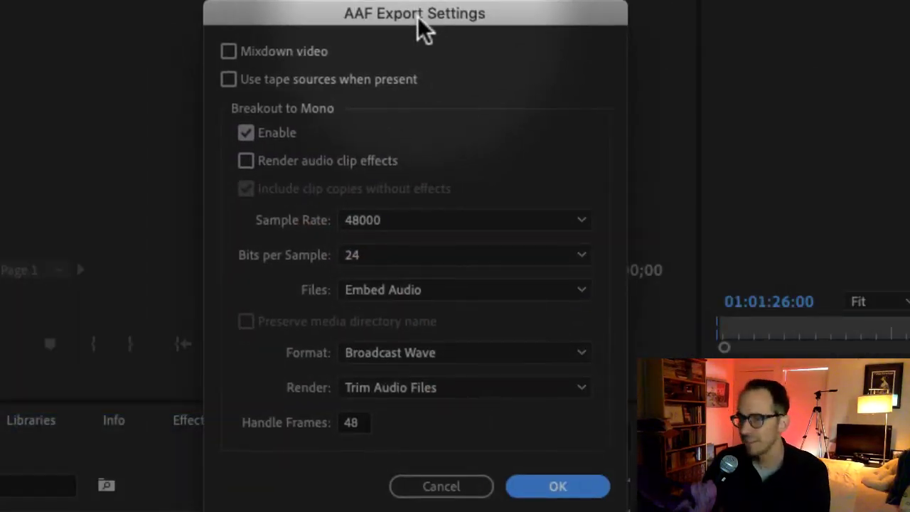
click(228, 52)
mouse_move(292, 23)
mouse_down()
mouse_move(388, 151)
mouse_move(490, 234)
mouse_move(285, 30)
mouse_move(299, 17)
mouse_up()
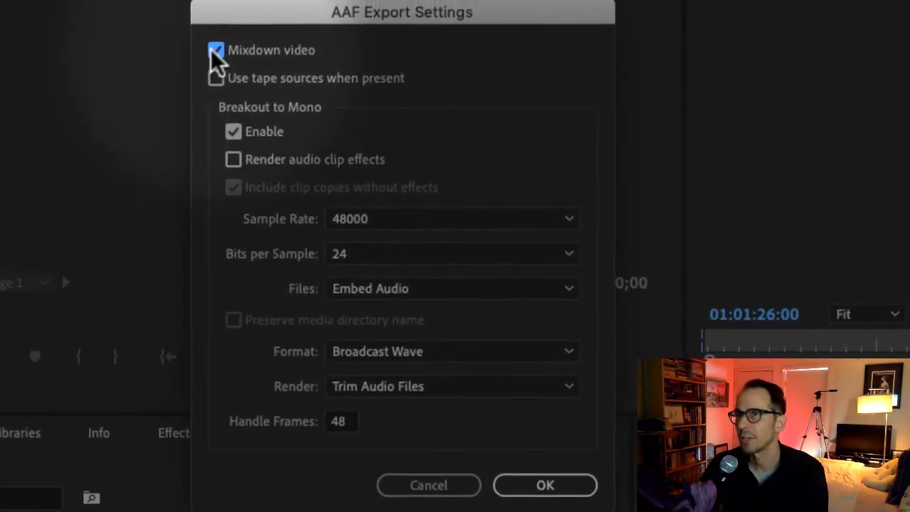
click(215, 51)
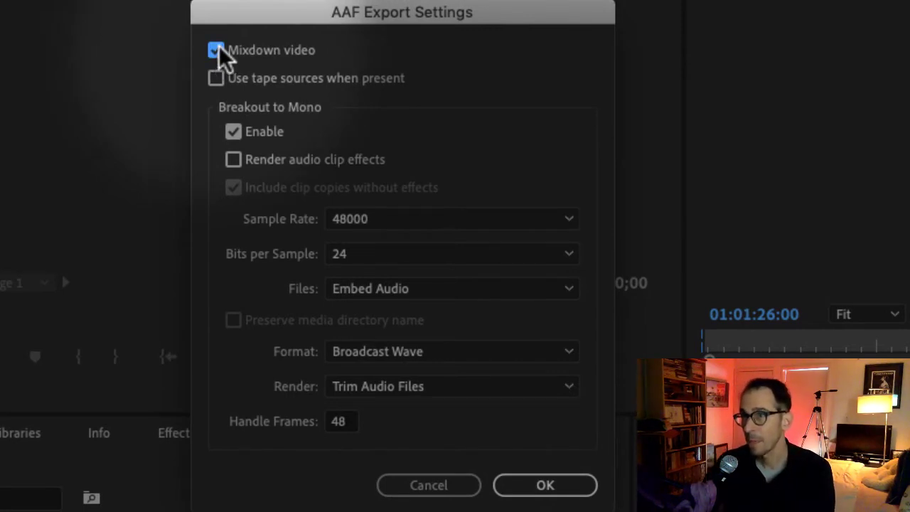
click(216, 50)
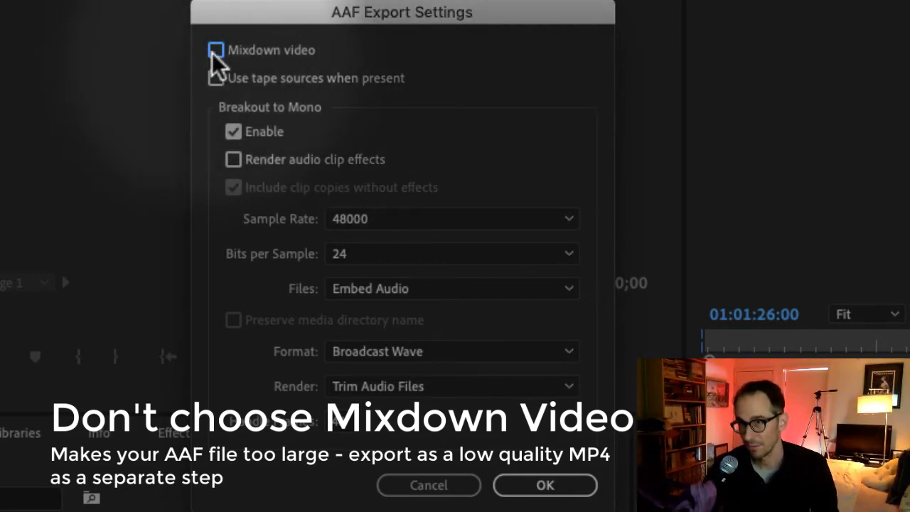
- Keep Mixdown video off, then move the export dialog aside and back into view
click(215, 50)
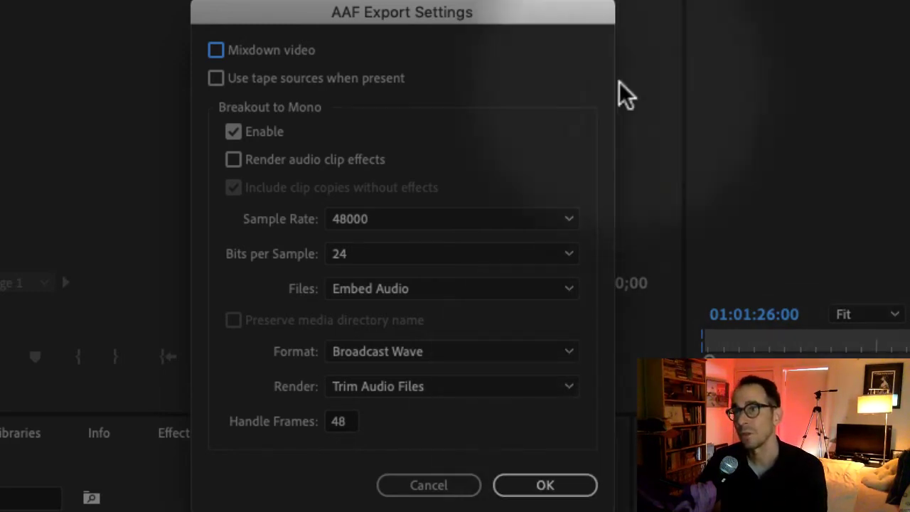
drag(504, 20, 451, 7)
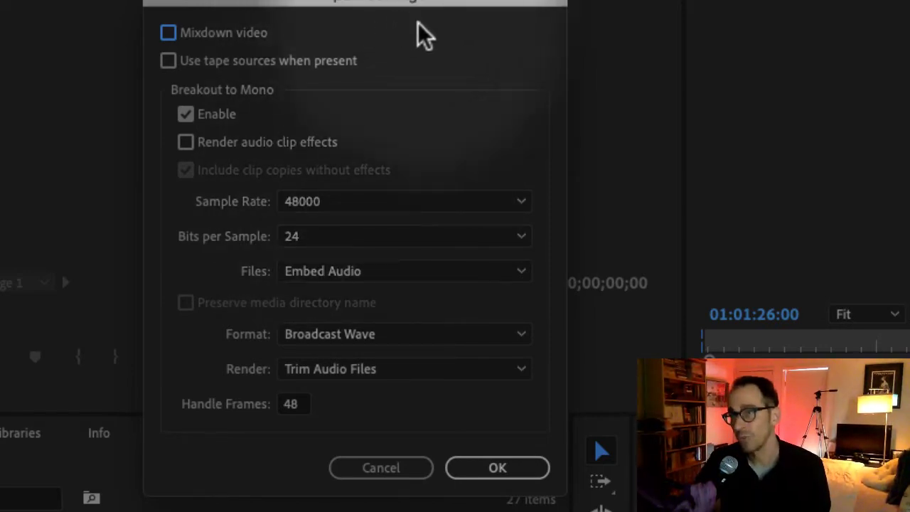
drag(496, 10, 589, 30)
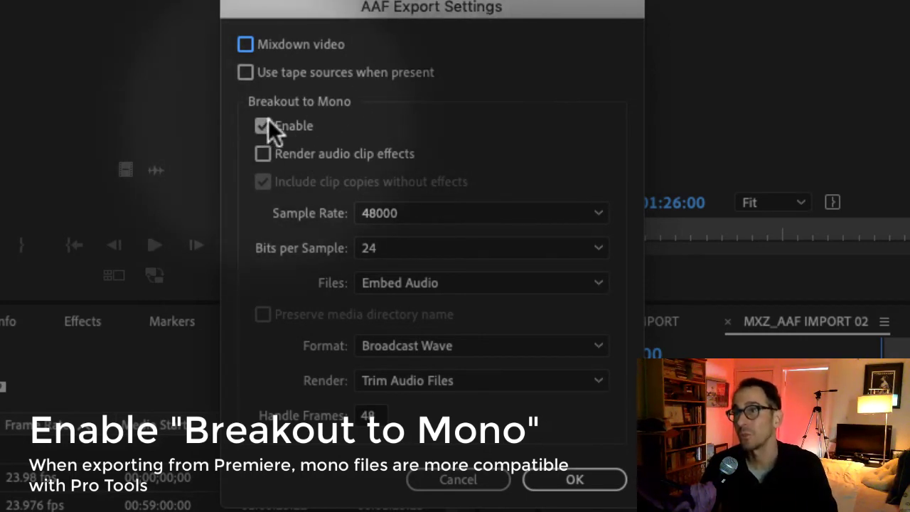
- Check Render audio clip effects under Breakout to Mono
click(335, 150)
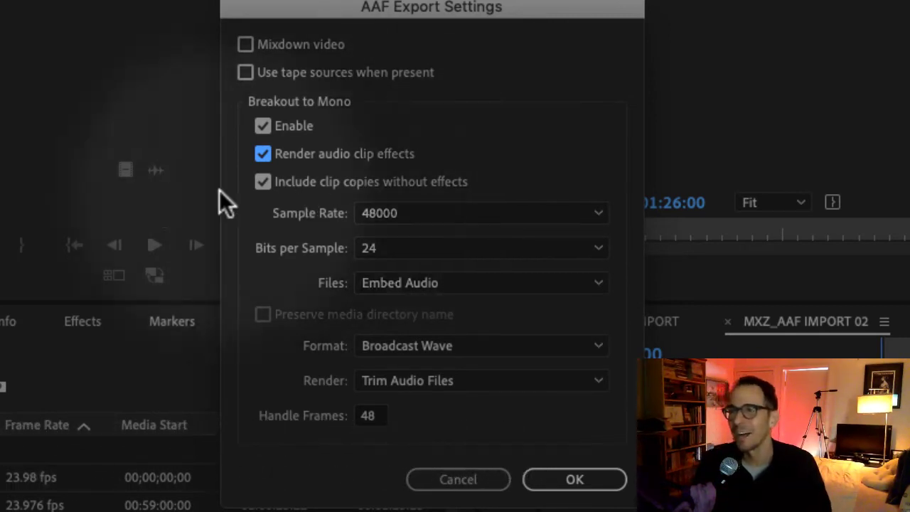
- Uncheck Render audio clip effects and keep Embed Audio as the Files option
click(258, 156)
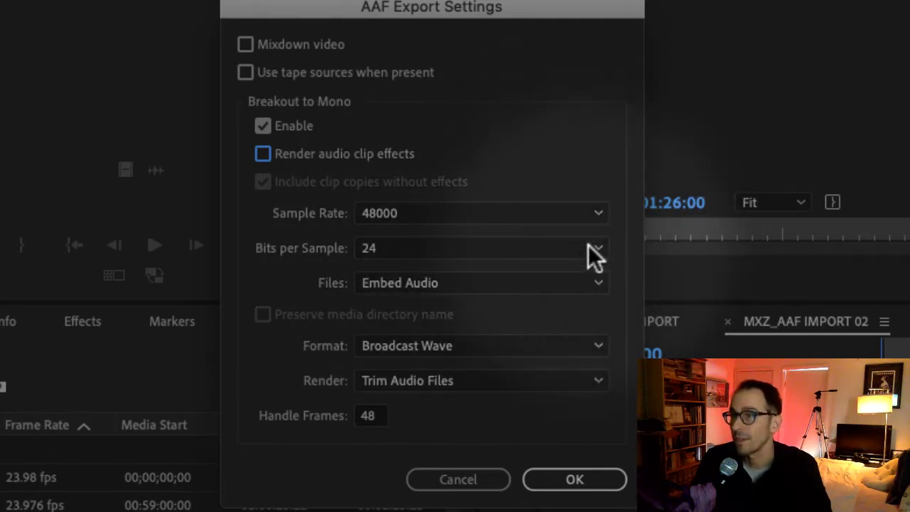
click(601, 282)
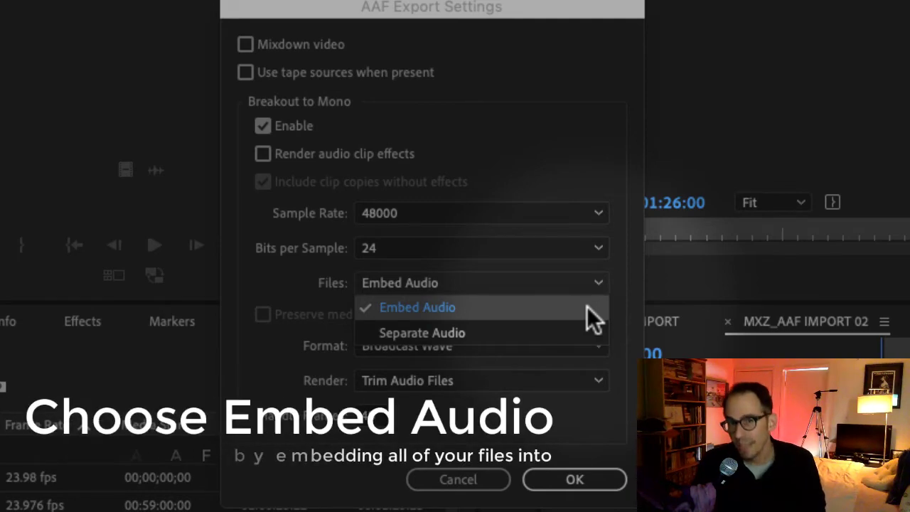
click(586, 306)
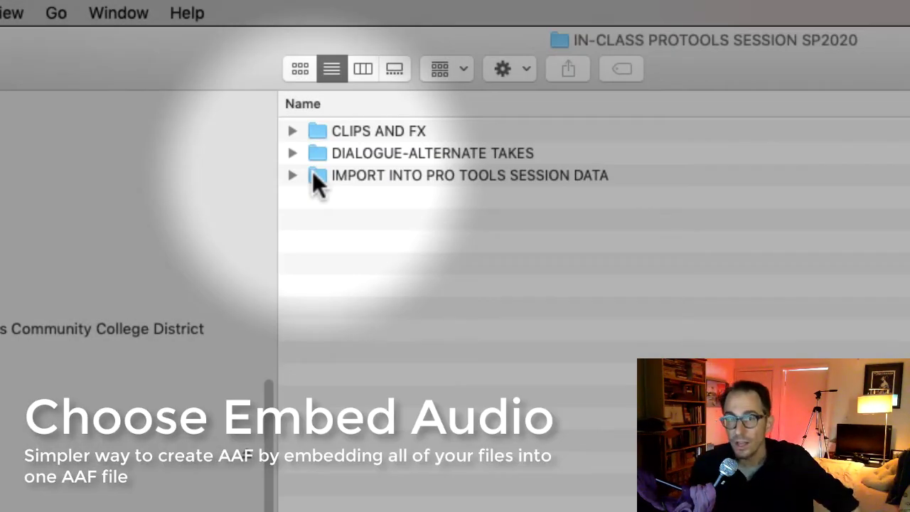
- Open IMPORT INTO PRO TOOLS SESSION DATA and select MXZ_AAF IMPORT 02.aaf
double_click(313, 175)
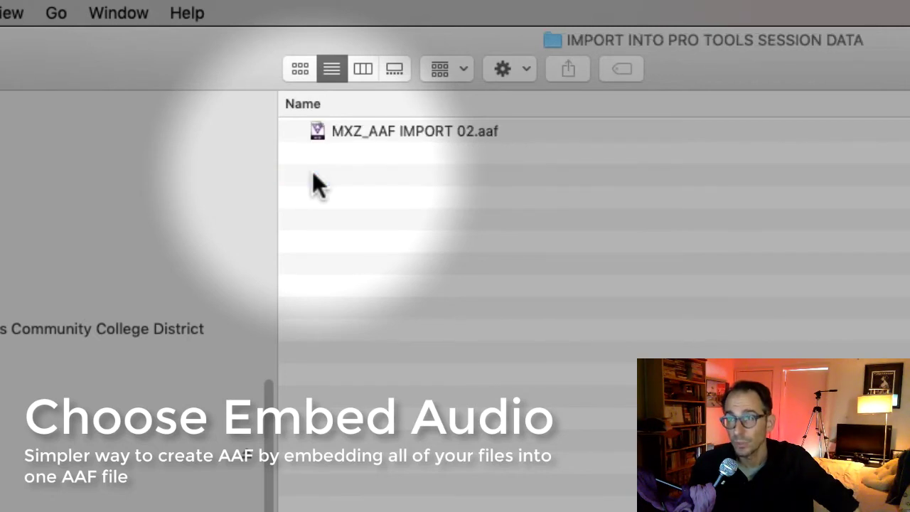
click(426, 130)
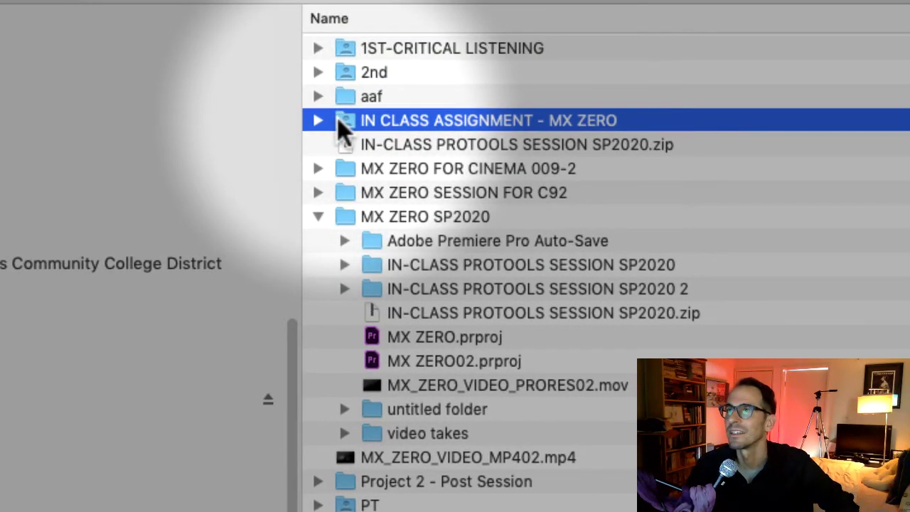
- Open IN CLASS ASSIGNMENT - MX ZERO and select MXZ_AAF IMPORT.aaf
double_click(339, 122)
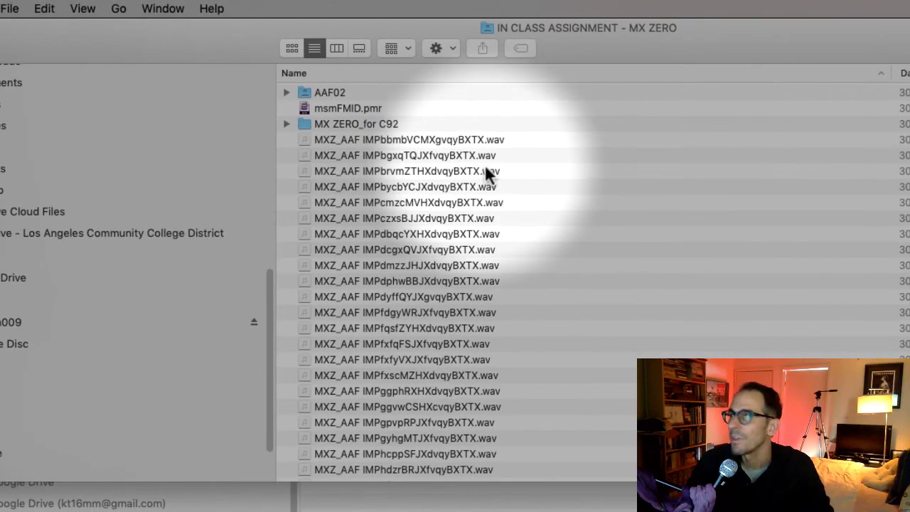
scroll(488, 174, down, 6)
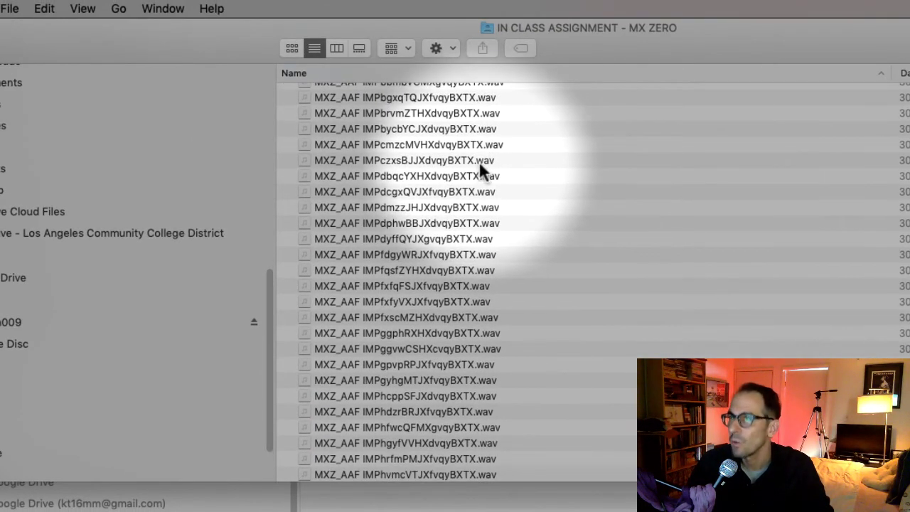
scroll(470, 159, down, 6)
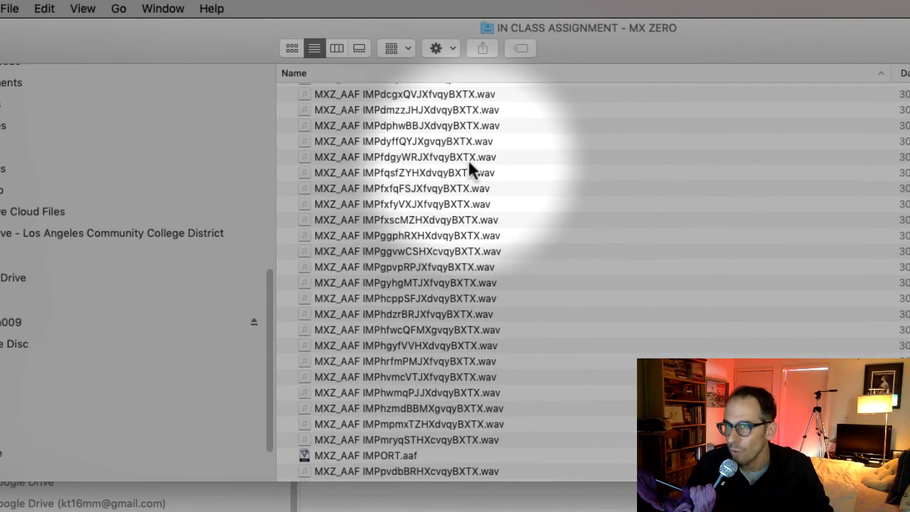
scroll(463, 163, down, 6)
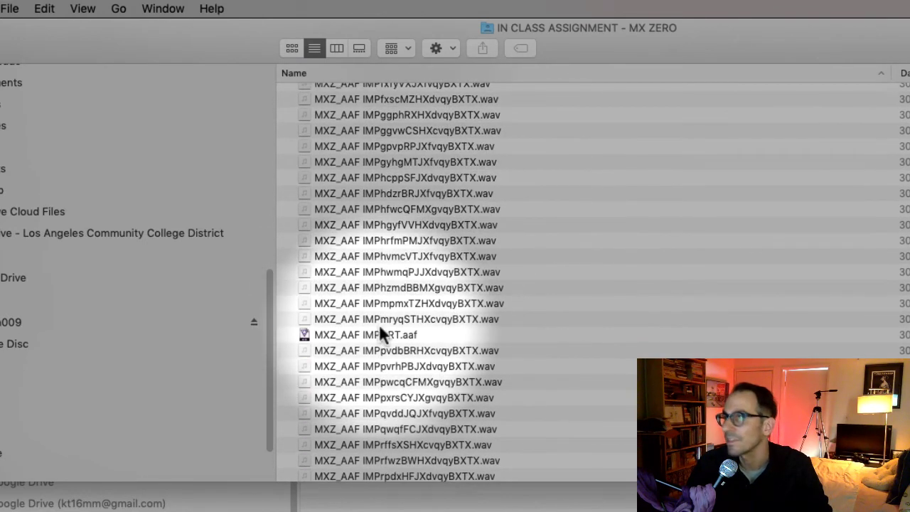
click(380, 335)
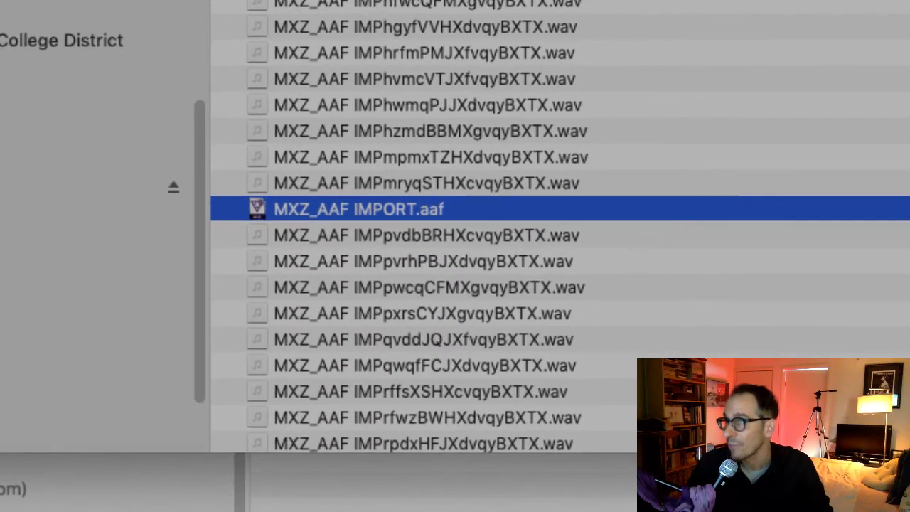
- Select one of the separate .wav files, starting a rename and cancelling it unchanged
scroll(669, 240, down, 8)
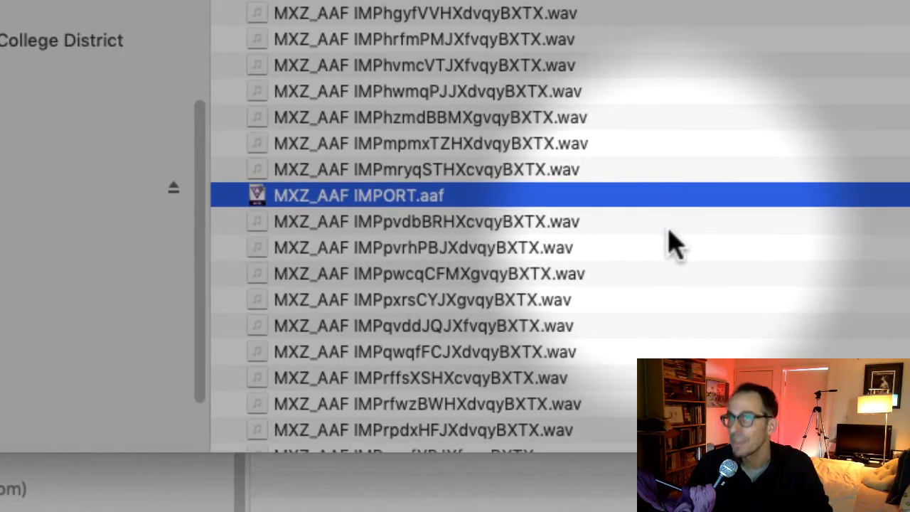
scroll(650, 235, down, 9)
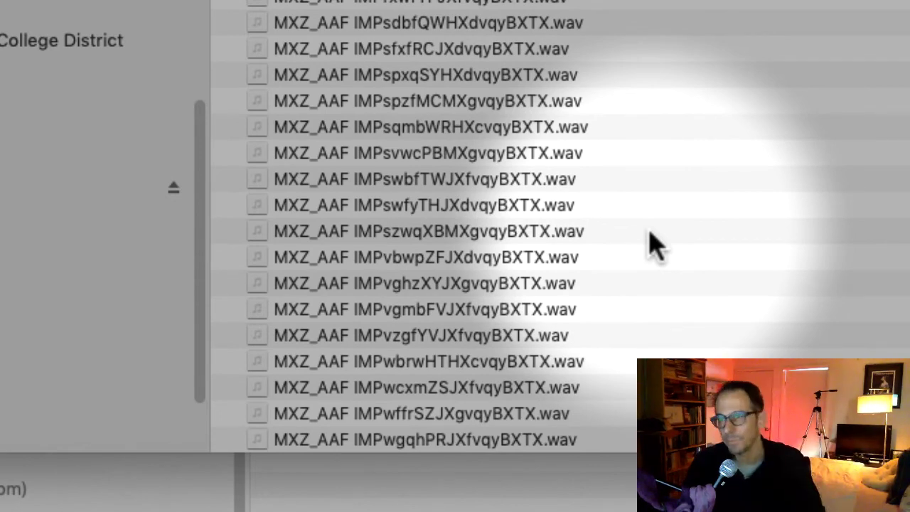
scroll(654, 245, down, 13)
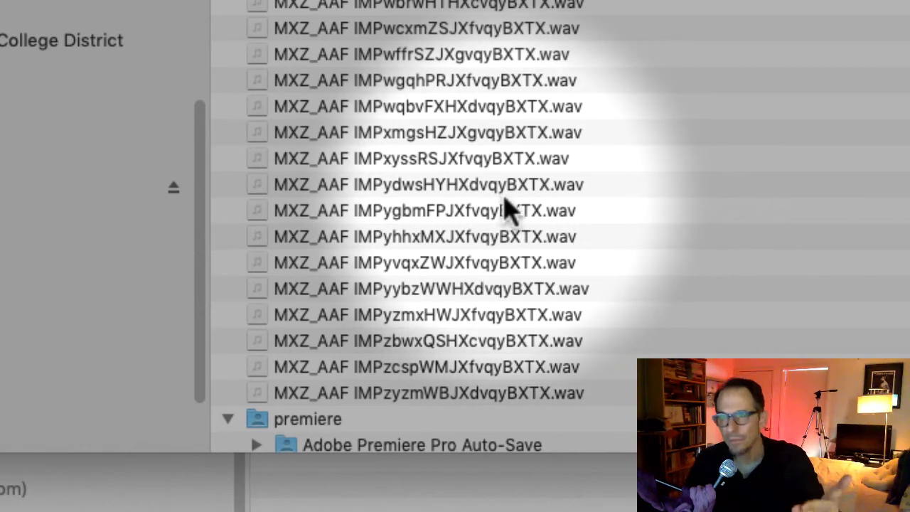
click(470, 191)
key(Return)
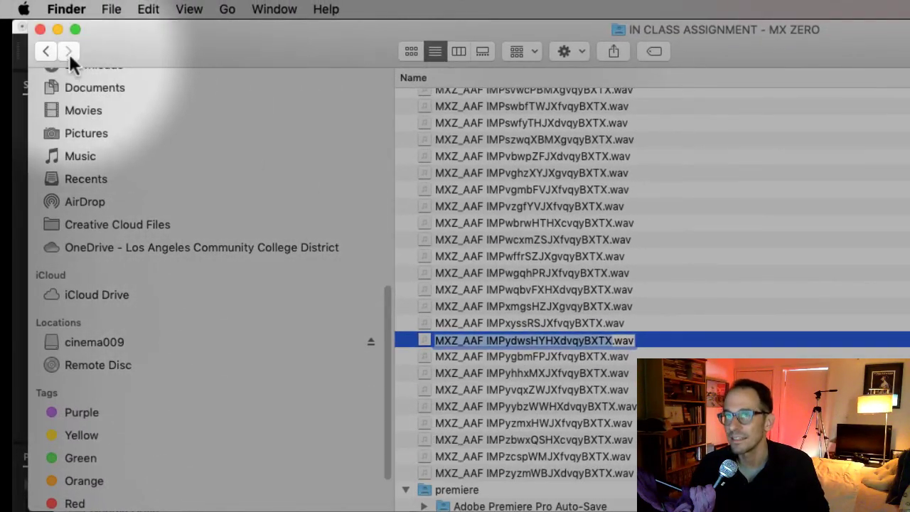
key(Return)
- Browse back through the session folders and select MXZ_AAF IMPORT 02.aaf in IMPORT INTO PRO TOOLS SESSION DATA
click(48, 51)
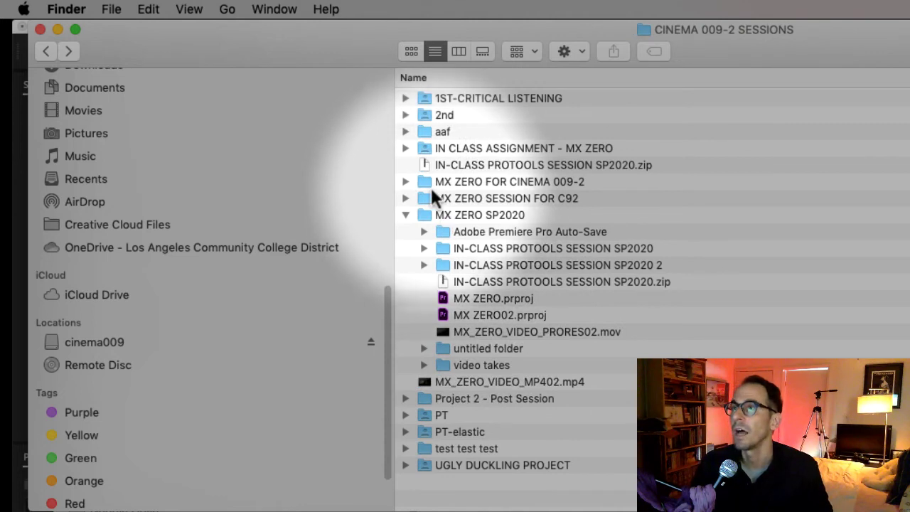
click(406, 199)
click(428, 216)
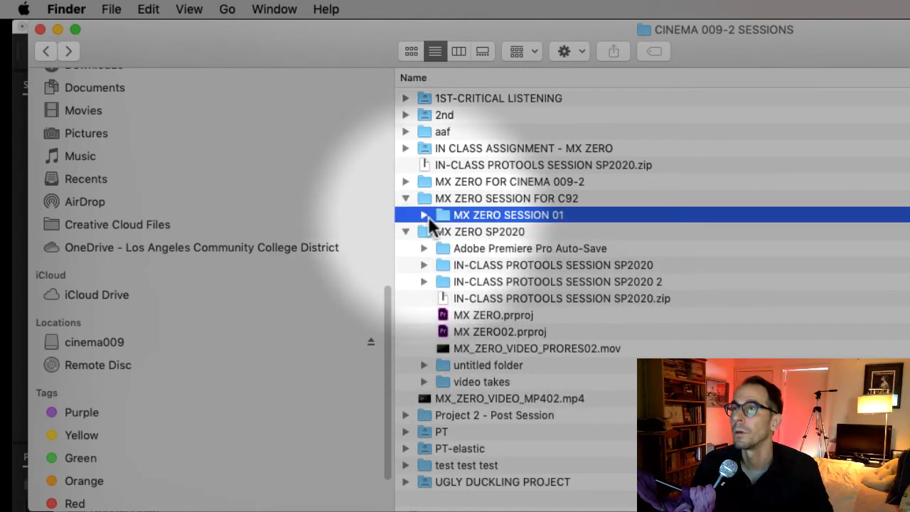
click(425, 215)
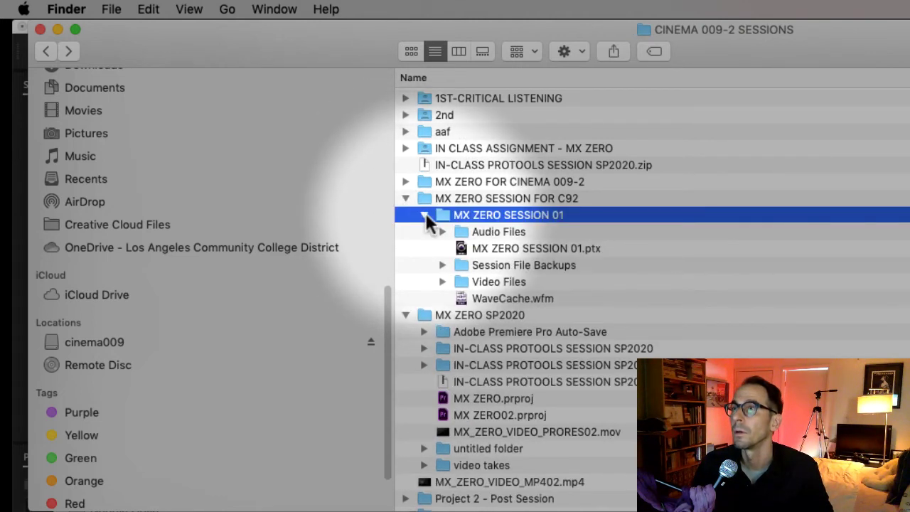
click(425, 216)
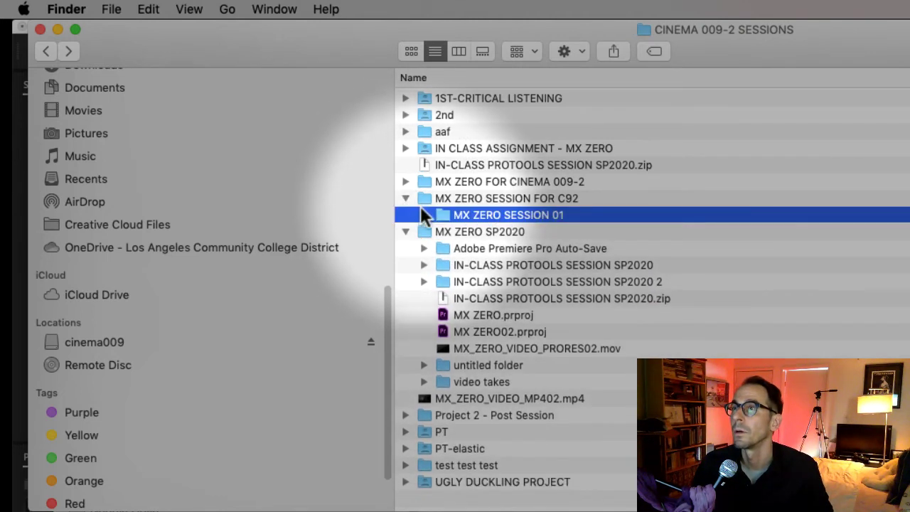
click(424, 266)
click(461, 315)
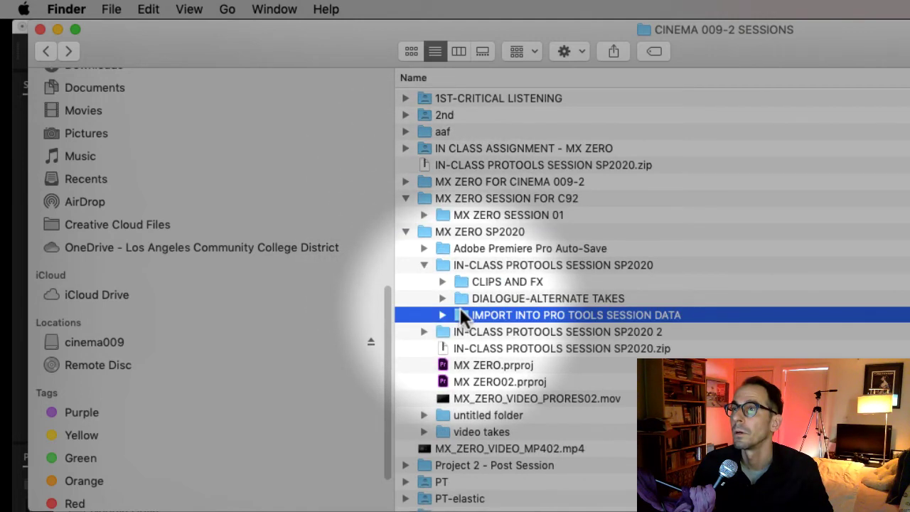
double_click(460, 315)
click(522, 100)
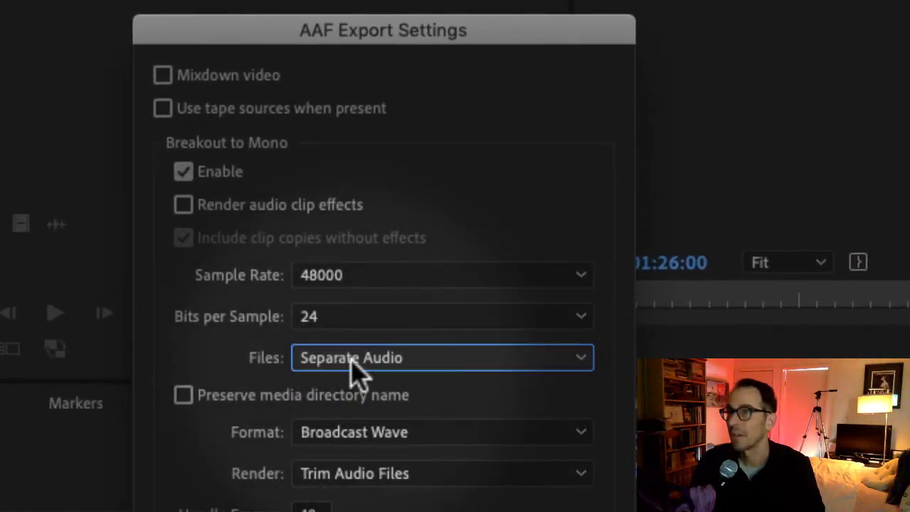
- Set the AAF audio Files option to Embed Audio and the Format to Broadcast Wave
click(350, 361)
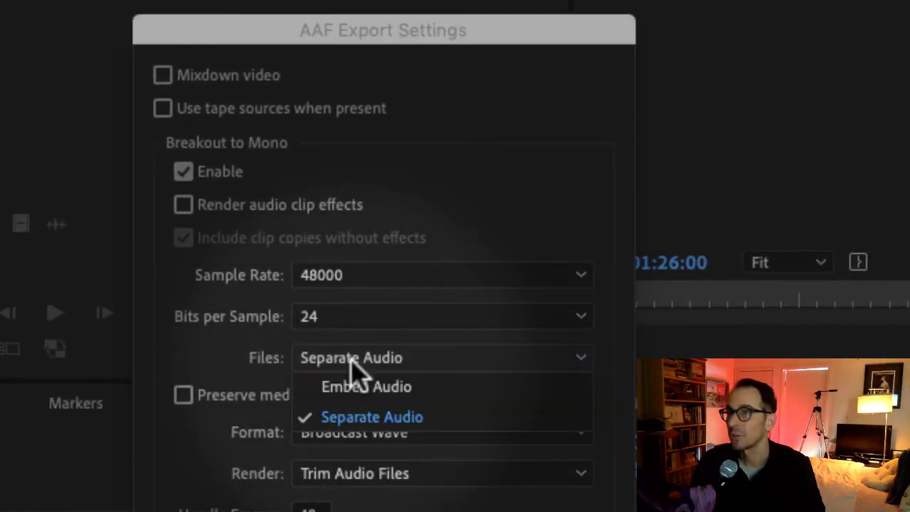
click(365, 386)
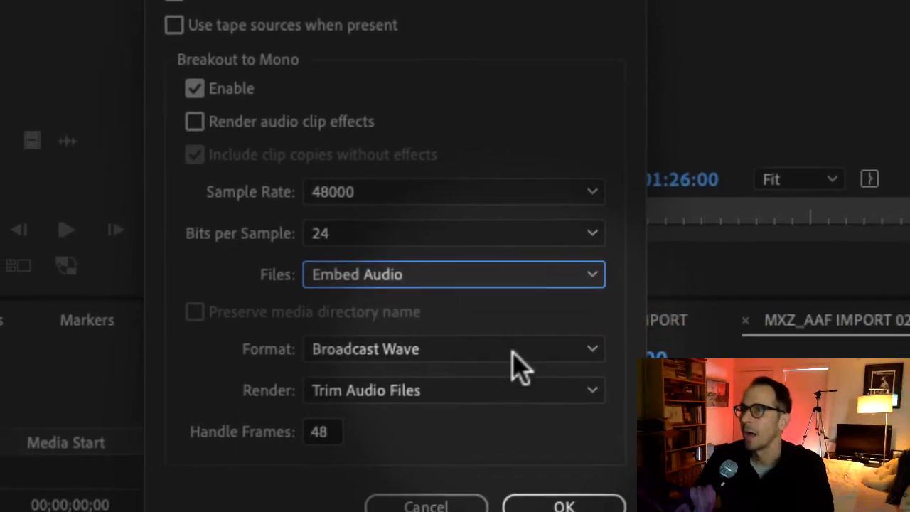
click(515, 339)
click(515, 327)
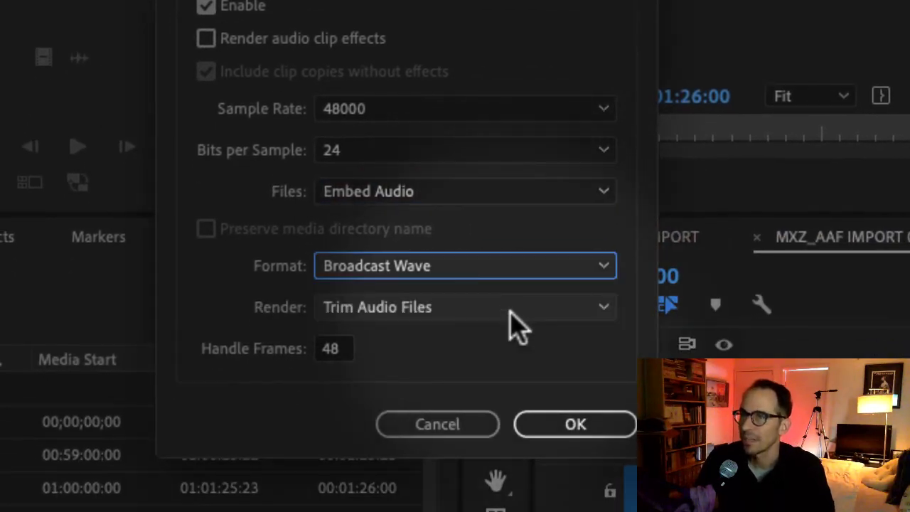
click(492, 268)
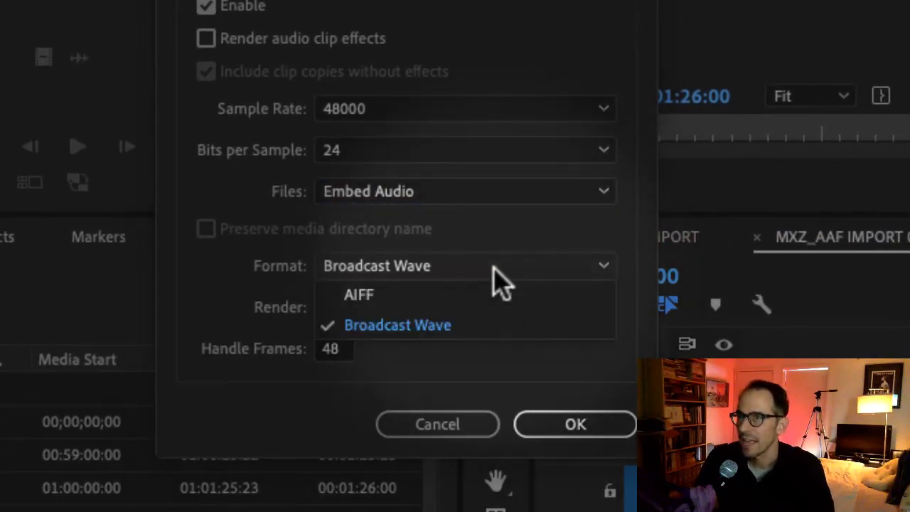
click(498, 312)
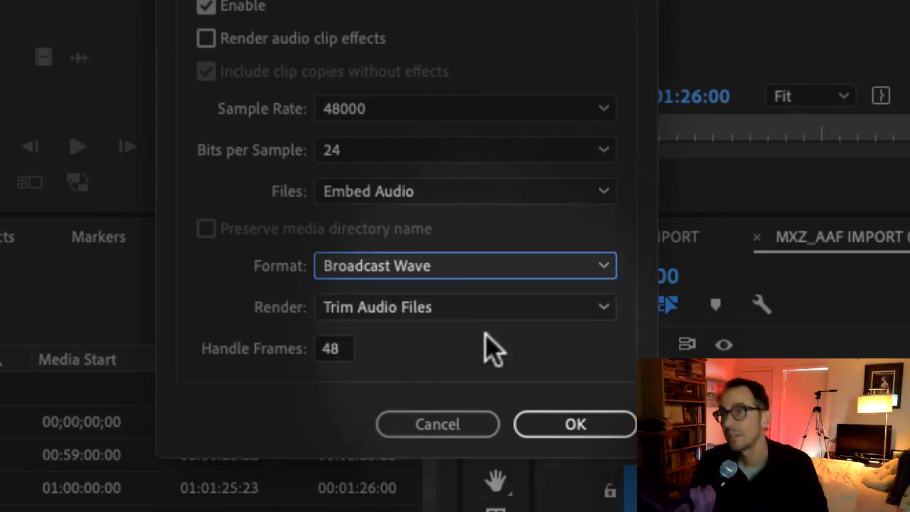
click(516, 300)
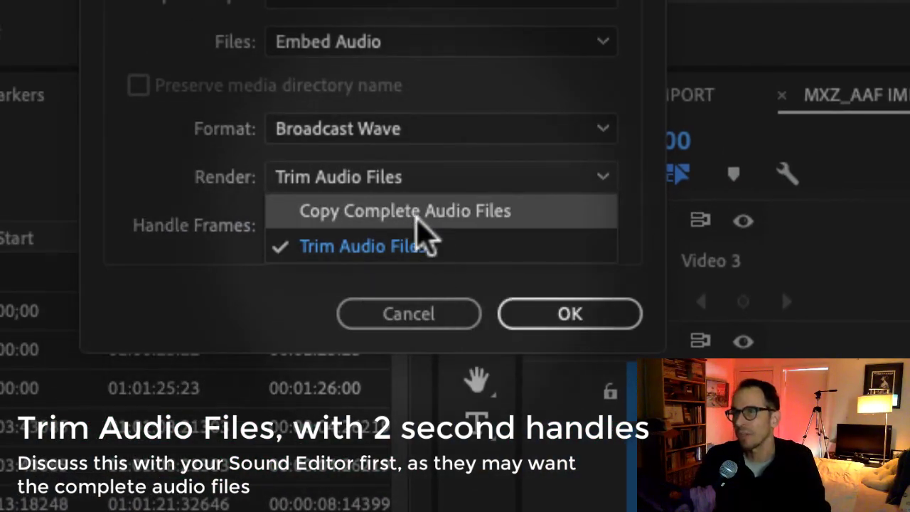
- Keep Render at Trim Audio Files and verify Handle Frames reads 48
click(402, 179)
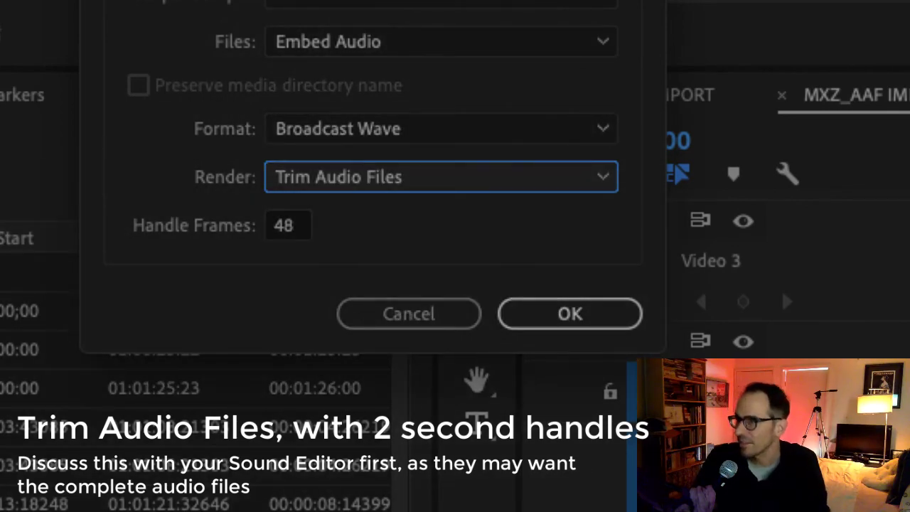
click(566, 314)
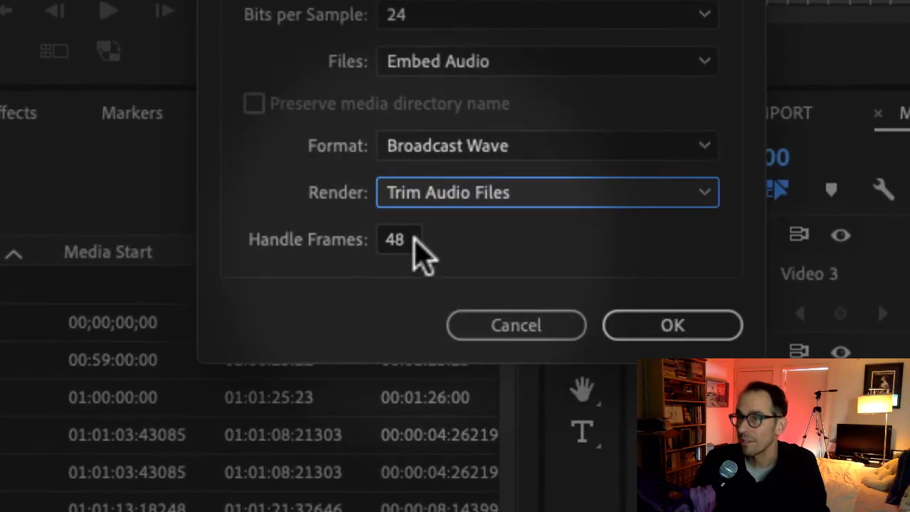
click(413, 239)
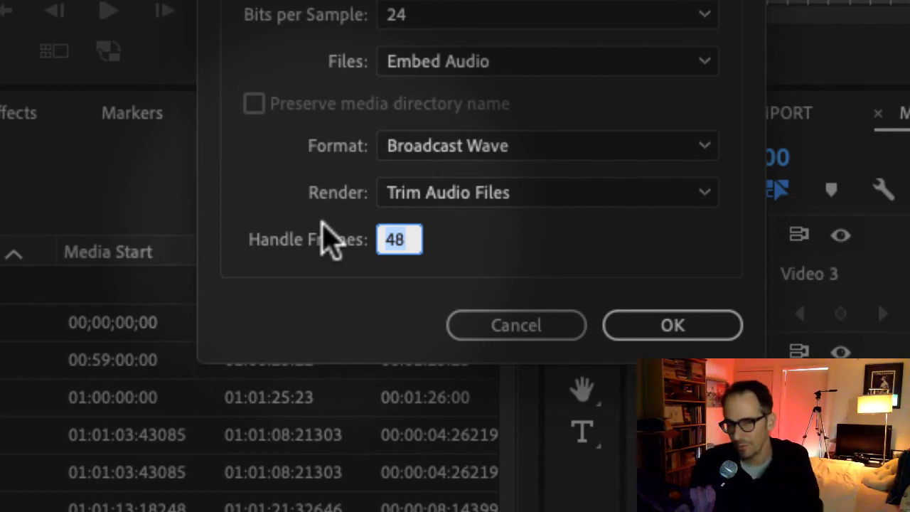
click(450, 202)
click(488, 260)
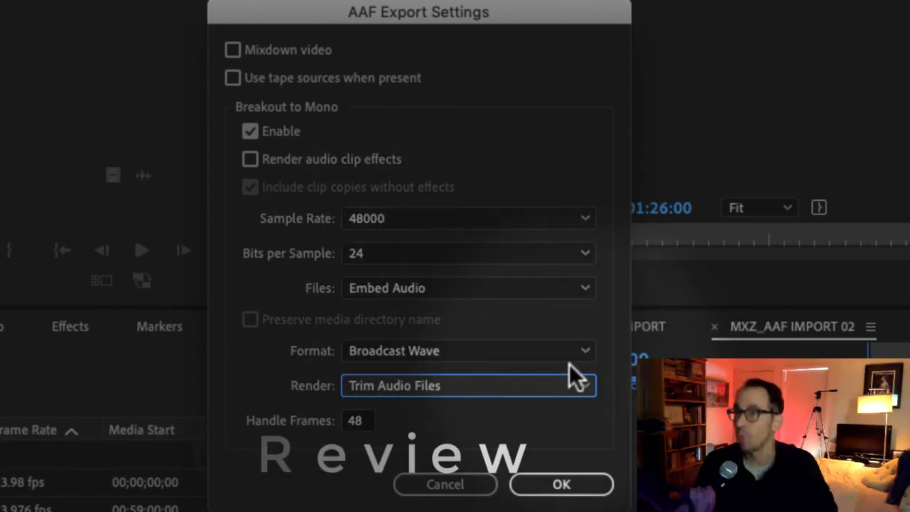
- Reconfirm Render as Trim Audio Files and accept the AAF export settings
click(524, 383)
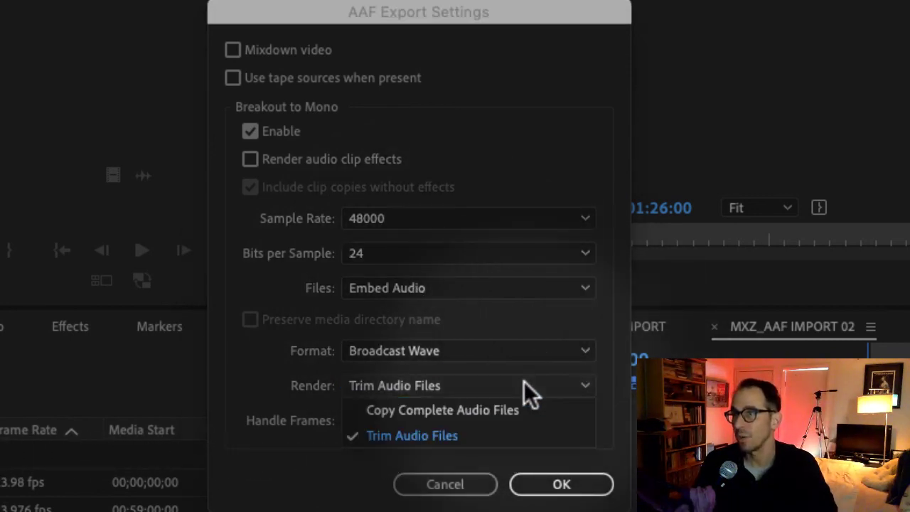
click(527, 437)
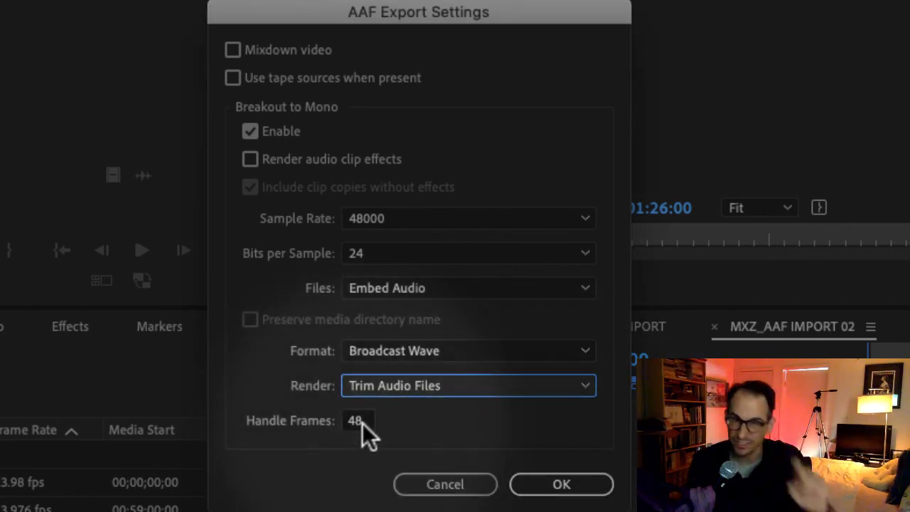
click(556, 486)
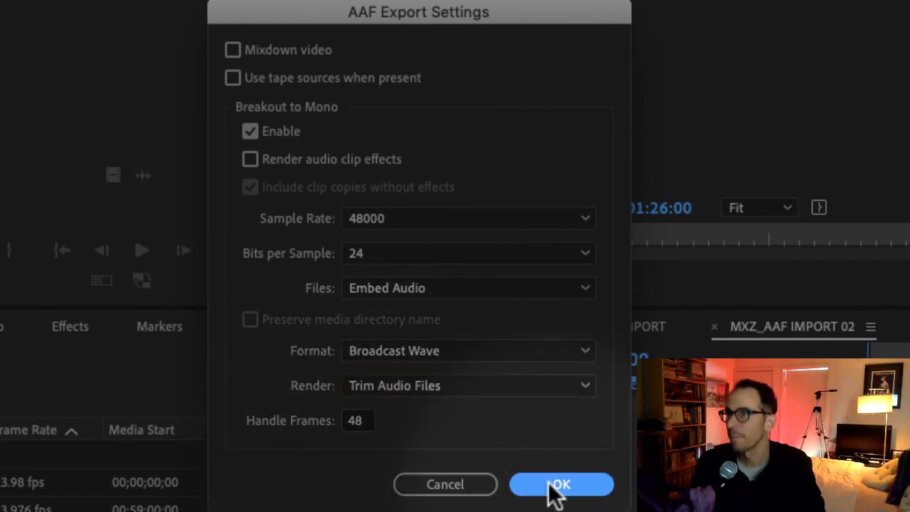